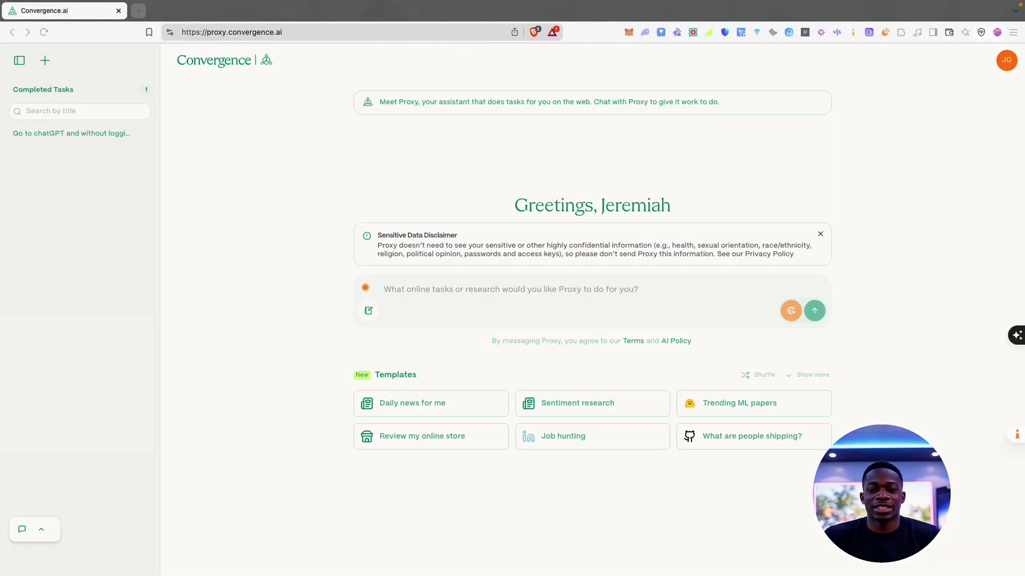
Write a prompt asking Proxy to find Nike trainers under £100 on Nike's website in UK size 10
{"action": "left_click", "coordinate": [597, 299]}
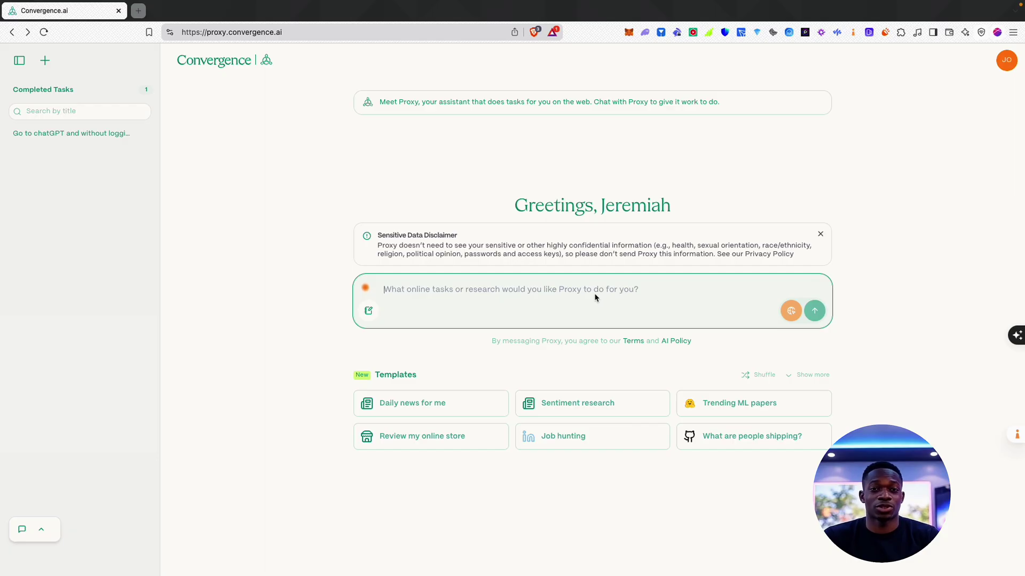
{"action": "type", "text": "go on ta"}
{"action": "key", "text": "BackSpace"}
{"action": "key", "text": "BackSpace"}
{"action": "type", "text": "to the nike website and"}
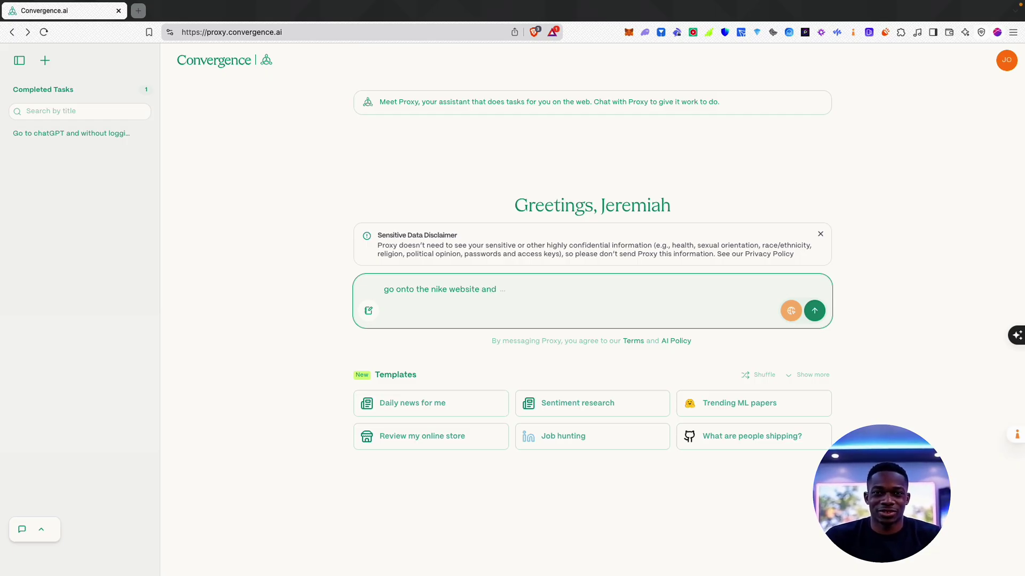
{"action": "type", "text": " find a pair o"}
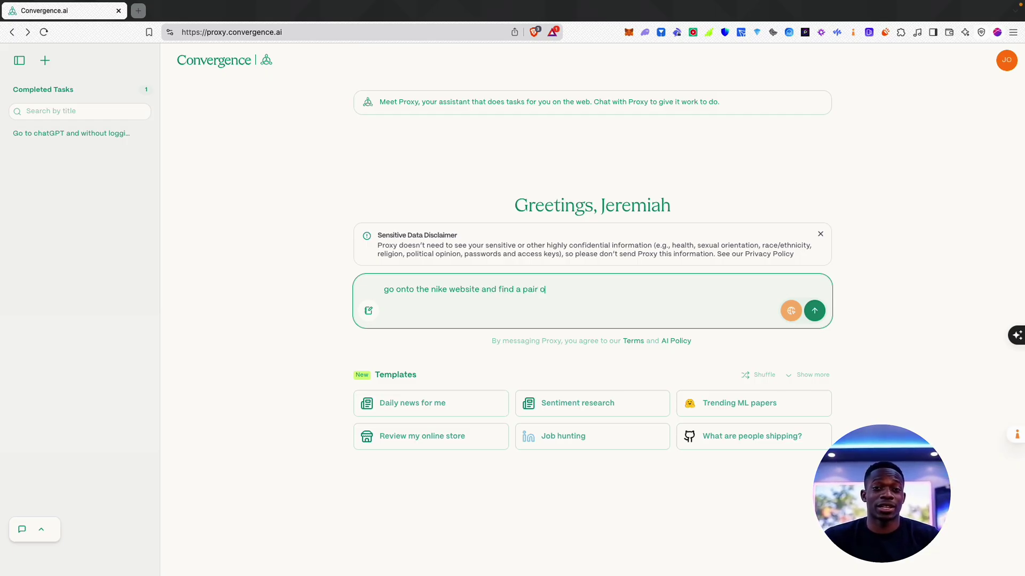
{"action": "type", "text": "f trainers for less than £100"}
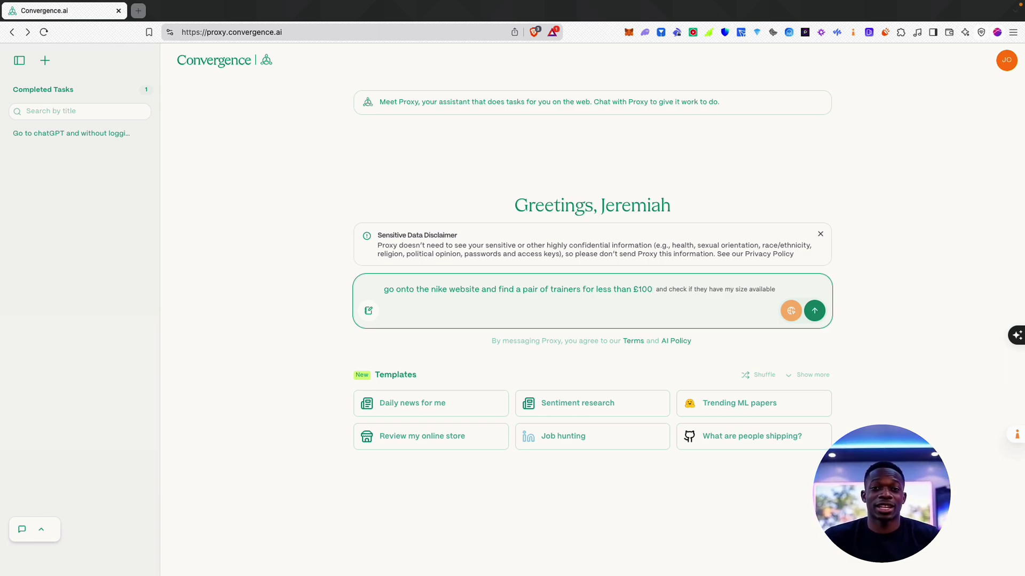
{"action": "type", "text": ". also "}
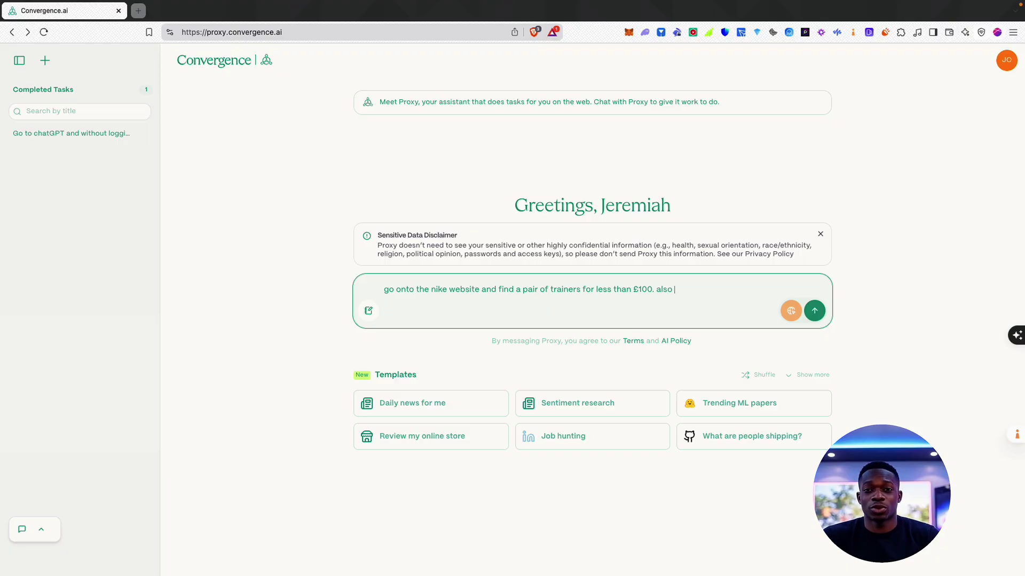
{"action": "type", "text": "check if they've g"}
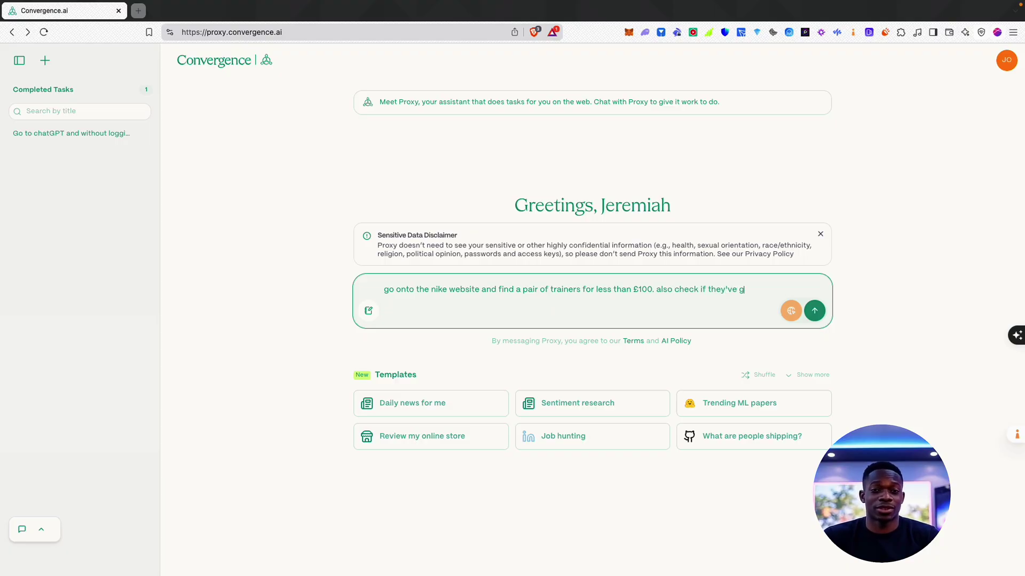
{"action": "type", "text": "ot my size."}
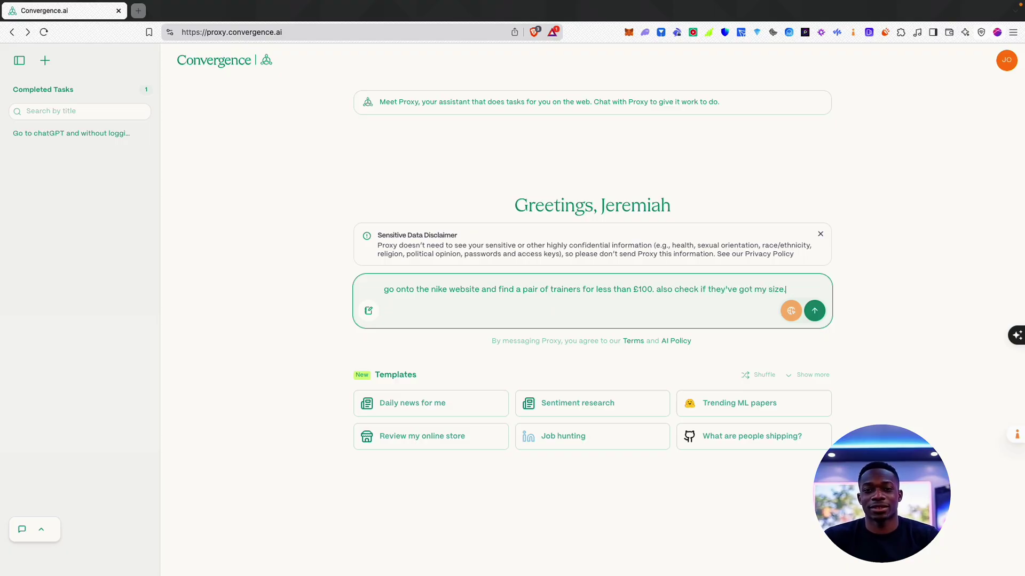
{"action": "type", "text": " I'm a size "}
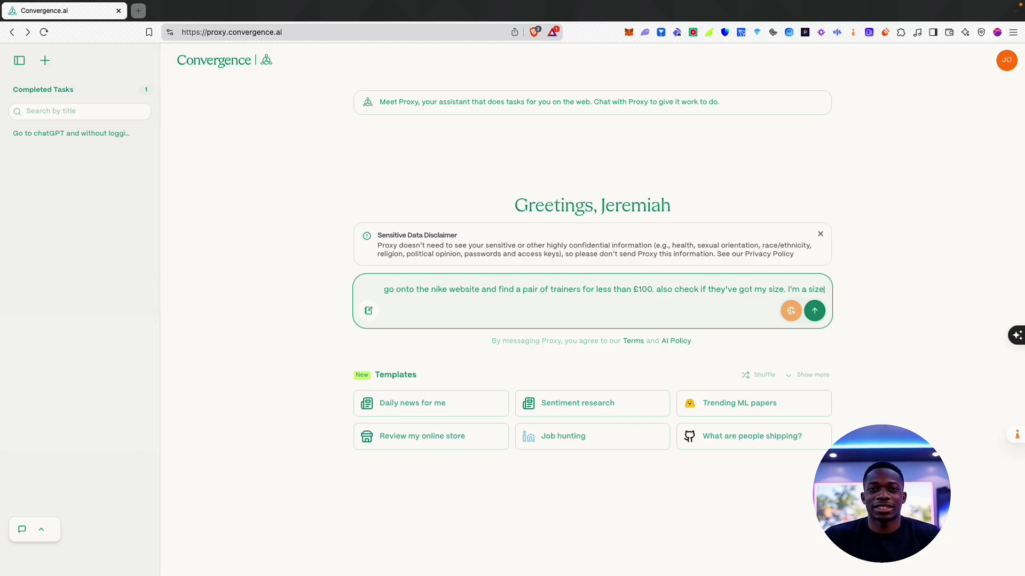
{"action": "type", "text": "10"}
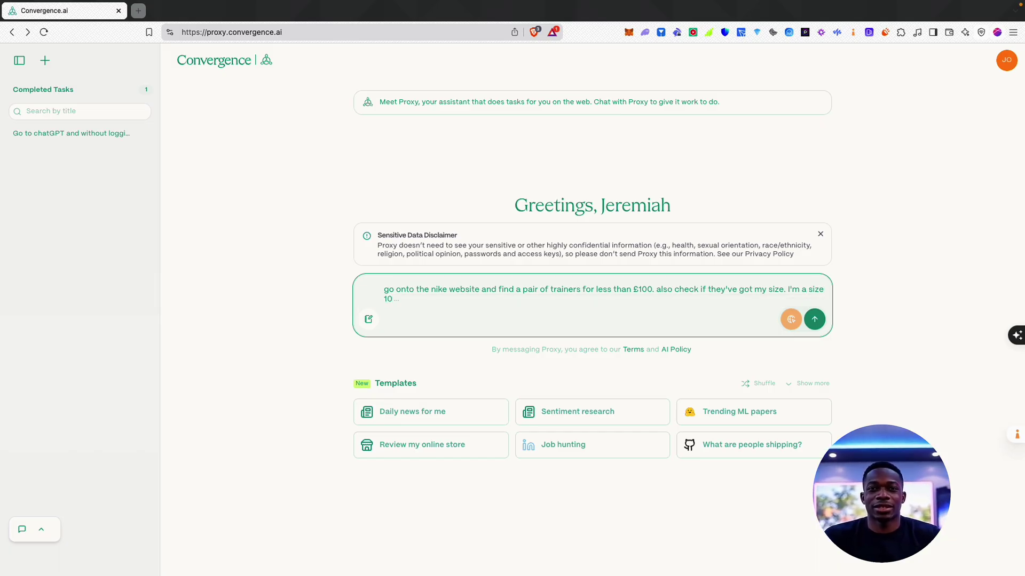
{"action": "type", "text": " UK"}
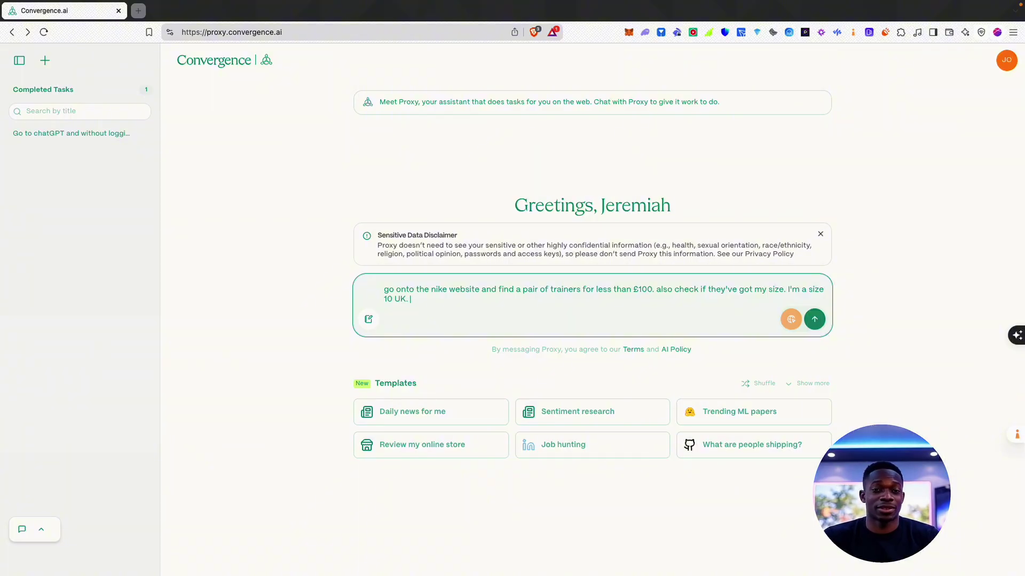
{"action": "type", "text": ". Keep looking until you find a pair of trainers that fit this cr"}
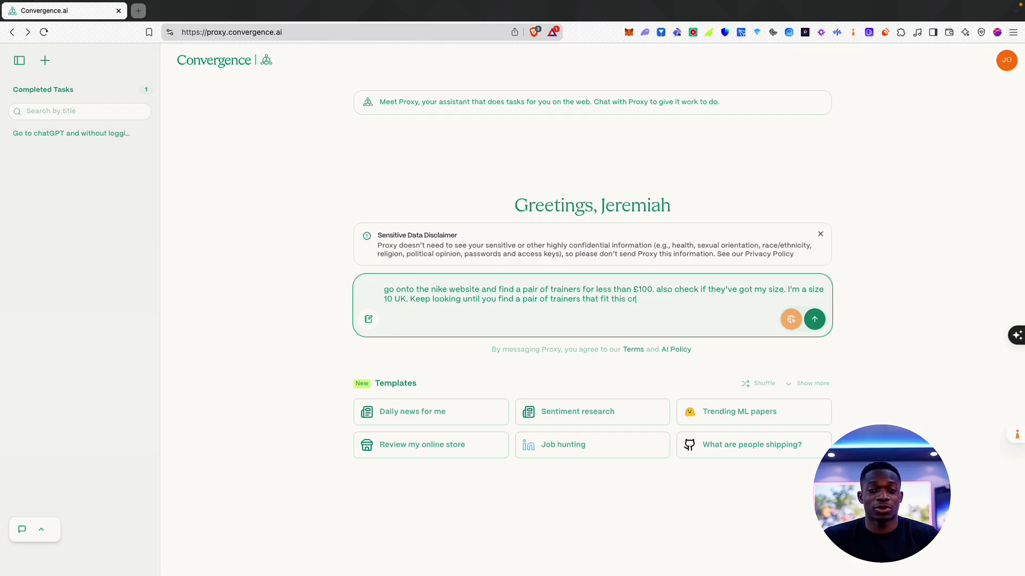
{"action": "type", "text": "iteria"}
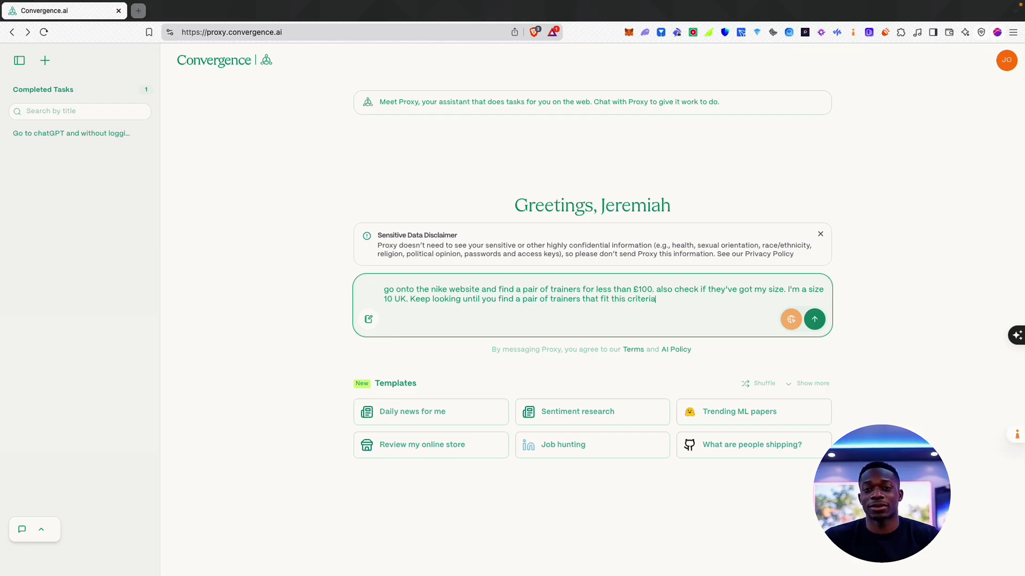
Submit the trainer prompt so Proxy browses Nike's site and reports a matching pair
{"action": "key", "text": "Return"}
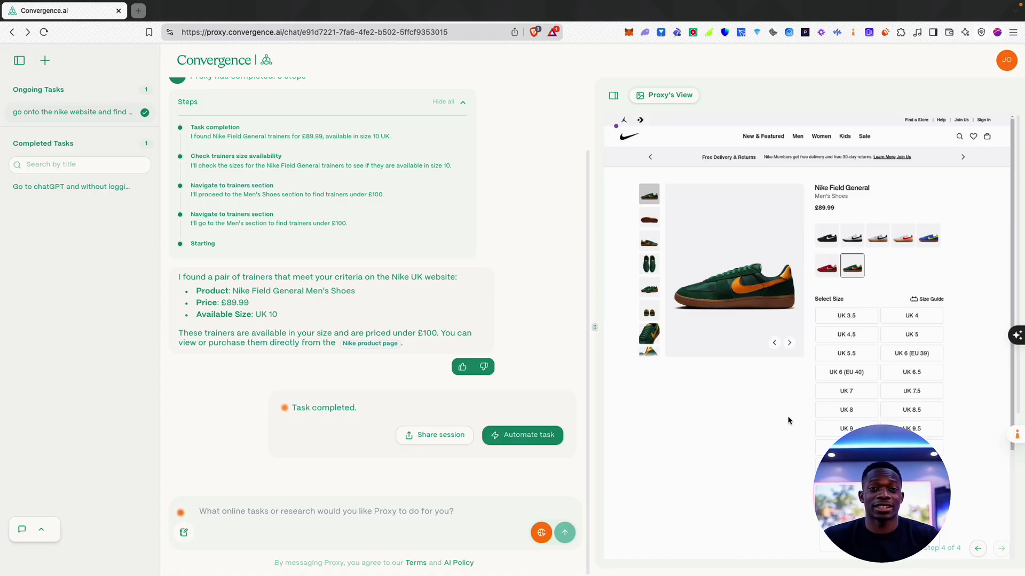
{"action": "left_click", "coordinate": [1006, 60]}
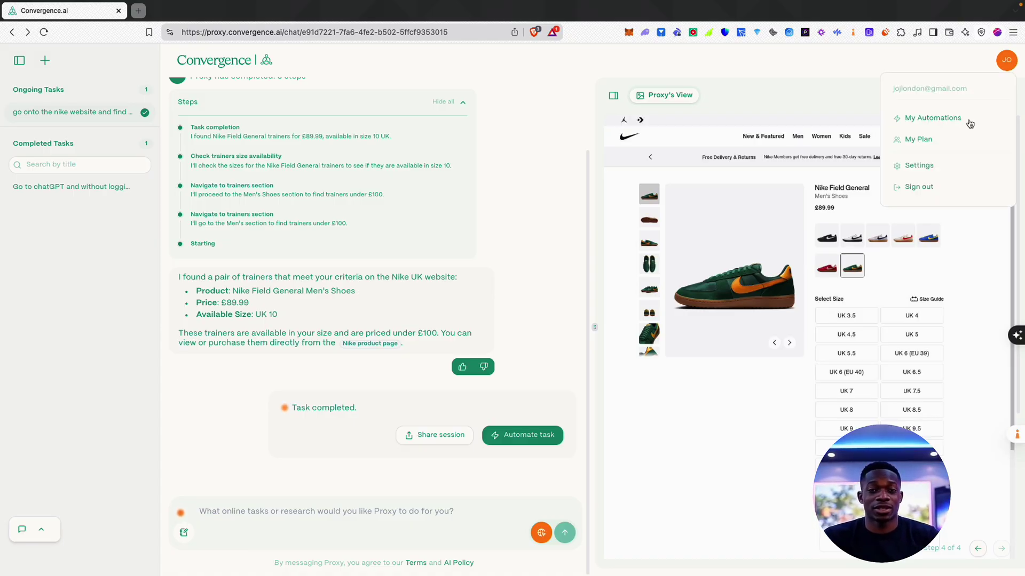
{"action": "left_click", "coordinate": [946, 141]}
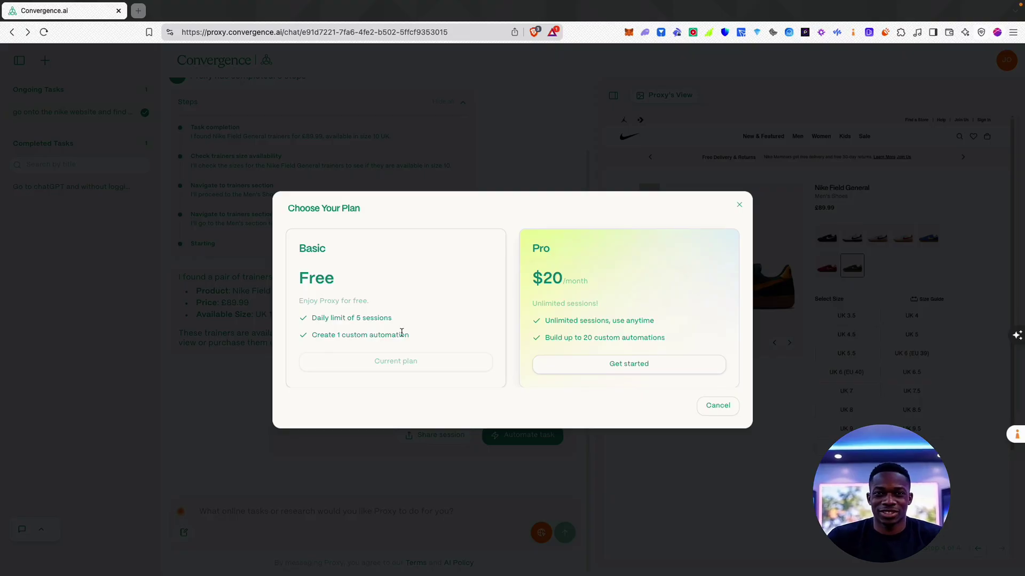
Dismiss the plan comparison, start an automation for this task, and page through the Welcome slides
{"action": "left_click", "coordinate": [716, 409]}
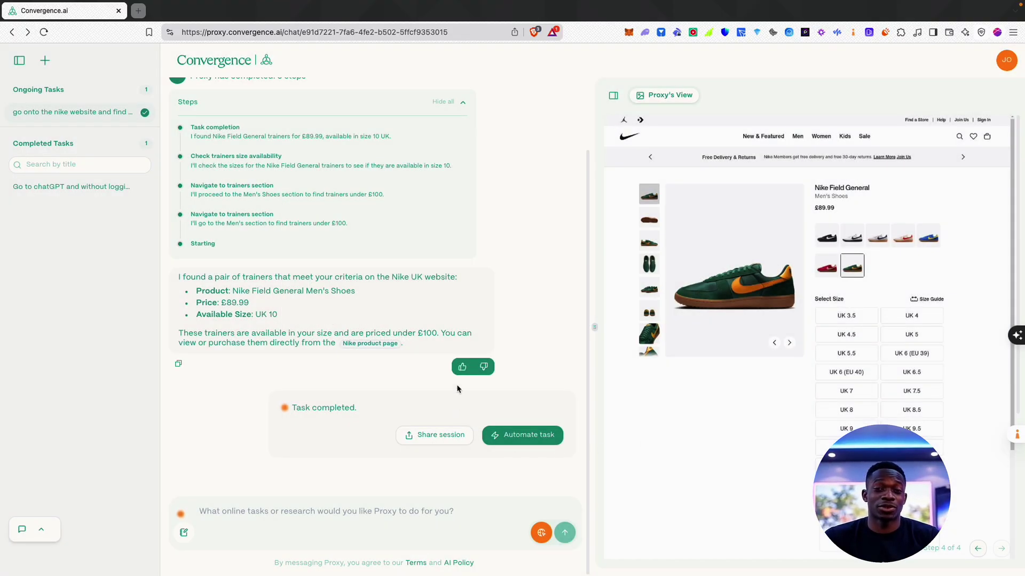
{"action": "left_click", "coordinate": [521, 437]}
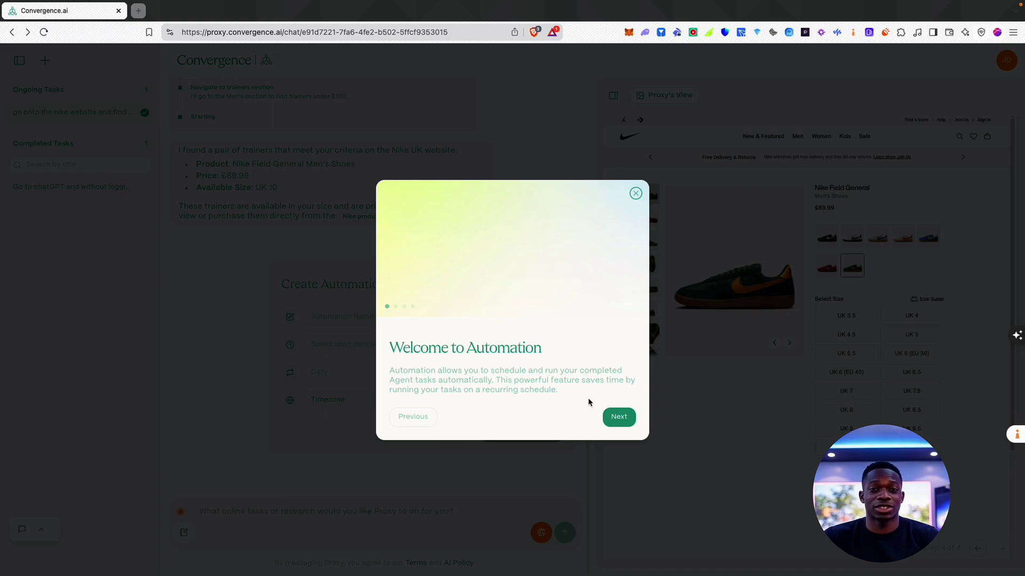
{"action": "left_click", "coordinate": [628, 417]}
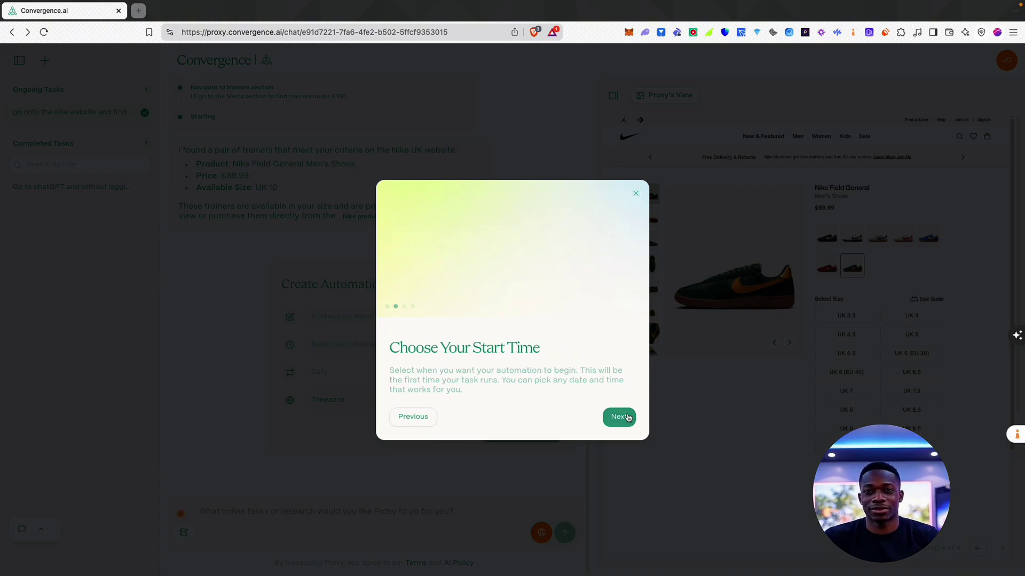
{"action": "left_click", "coordinate": [629, 417]}
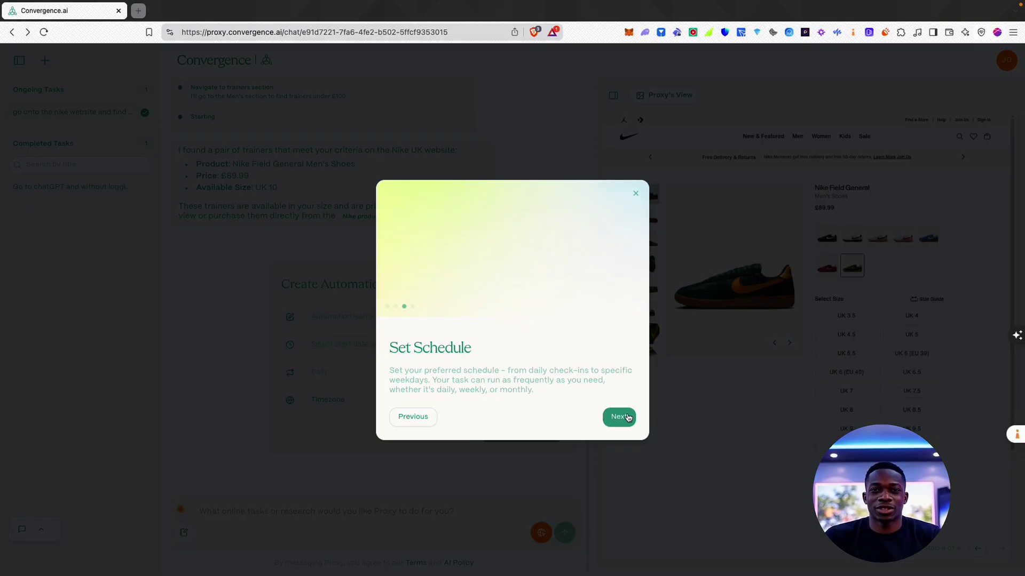
{"action": "left_click", "coordinate": [628, 417]}
Finish the introduction and name the automation 'Nike shoes under £100'
{"action": "left_click", "coordinate": [628, 417]}
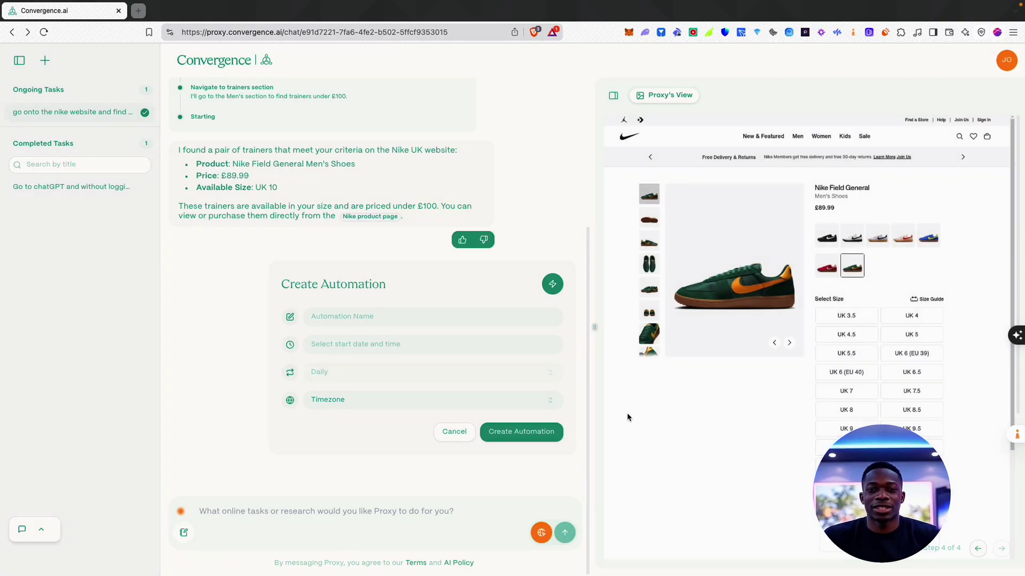
{"action": "left_click", "coordinate": [370, 320]}
{"action": "type", "text": "Nike shoes un"}
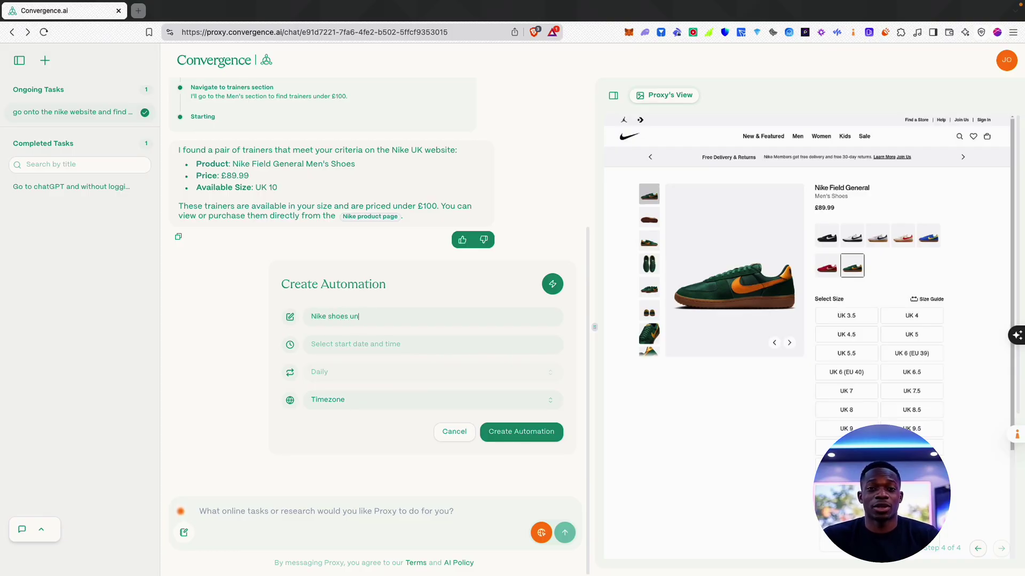
{"action": "type", "text": "der £100"}
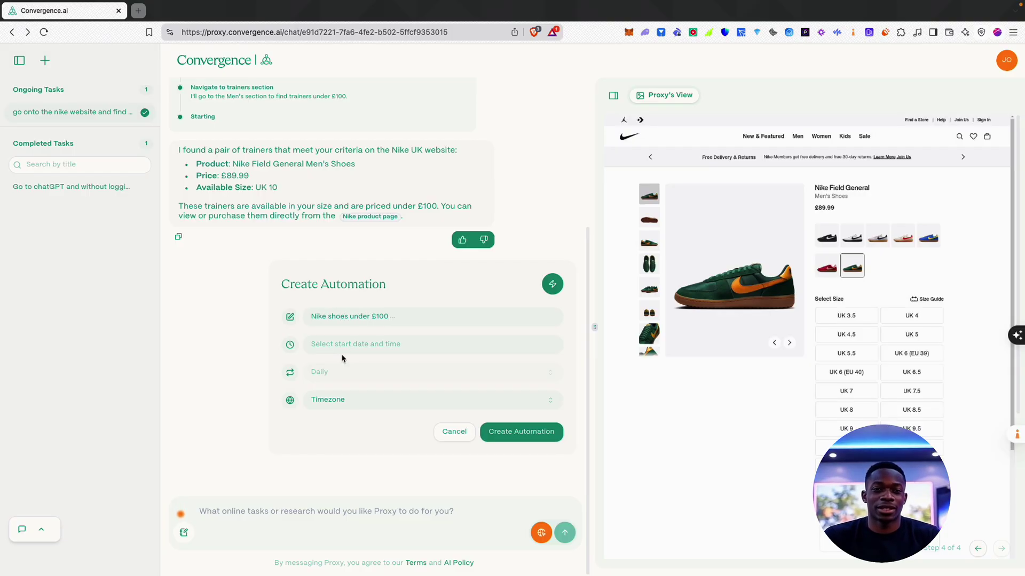
Set the start to February 13 at 09:00 in UTC and create the automation
{"action": "left_click", "coordinate": [363, 350]}
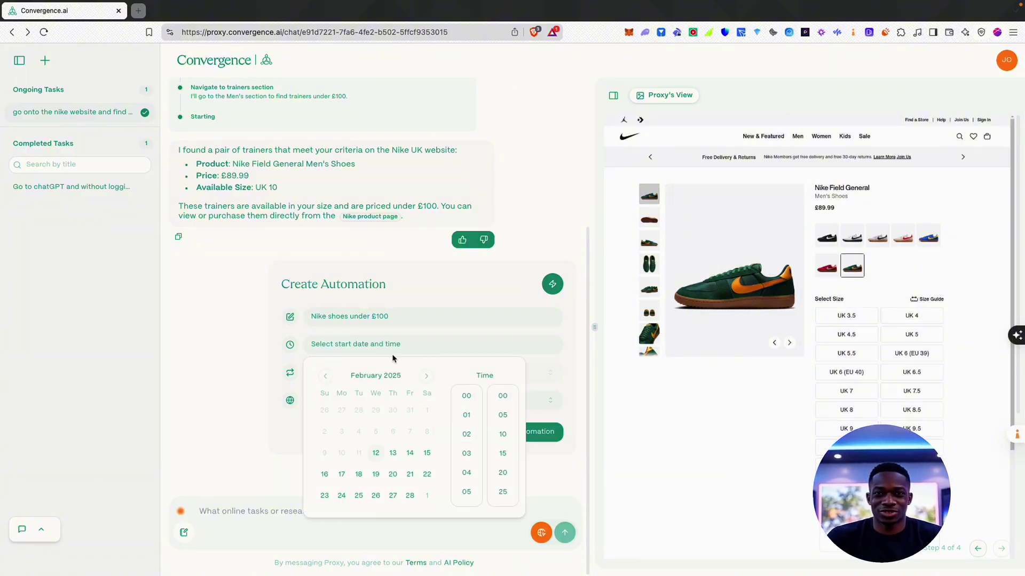
{"action": "left_click", "coordinate": [393, 454]}
{"action": "scroll", "coordinate": [468, 421], "scroll_direction": "down", "scroll_amount": 3}
{"action": "left_click", "coordinate": [467, 497]}
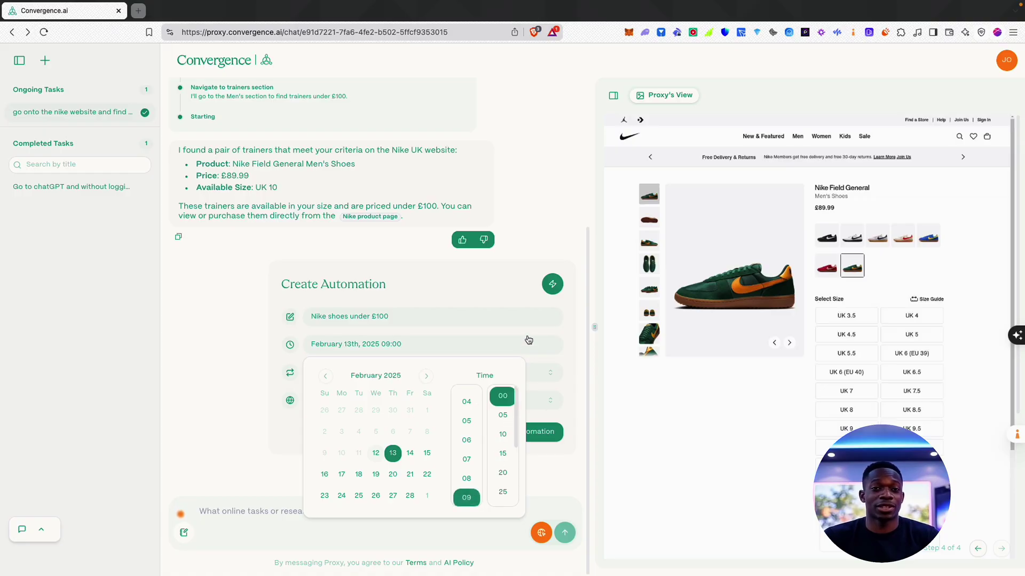
{"action": "left_click", "coordinate": [529, 339]}
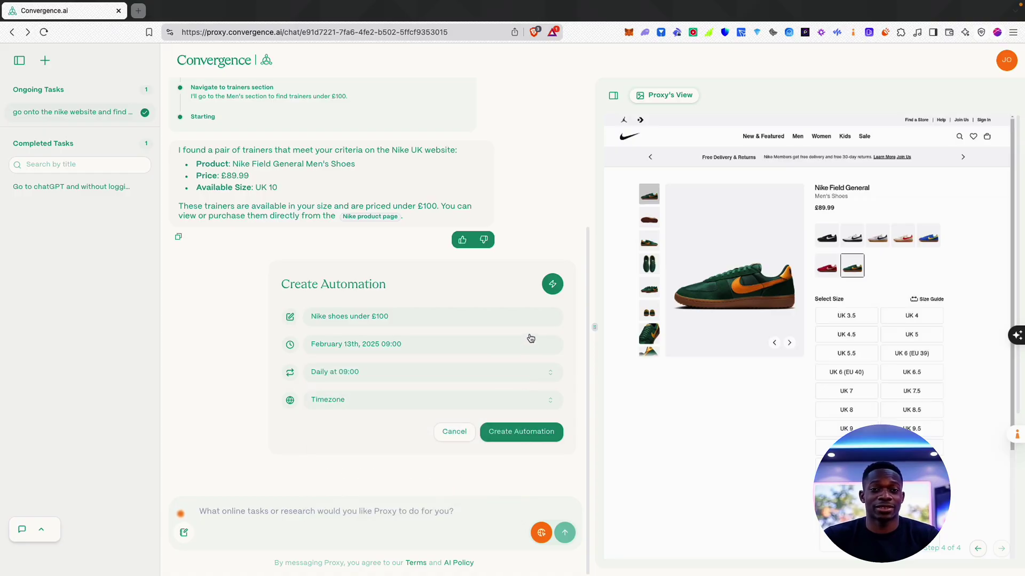
{"action": "left_click", "coordinate": [470, 403]}
{"action": "left_click", "coordinate": [454, 421]}
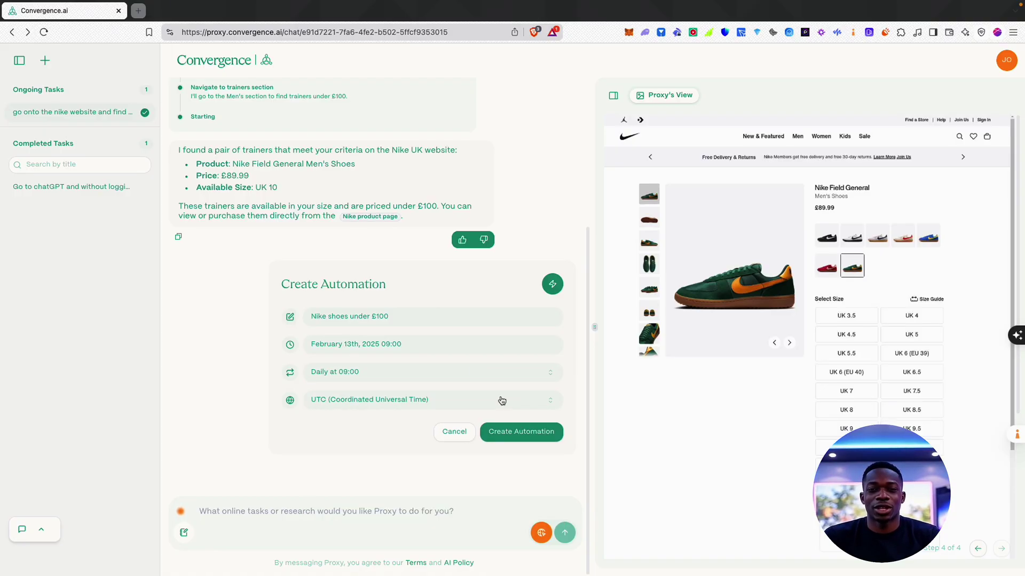
{"action": "left_click", "coordinate": [515, 430]}
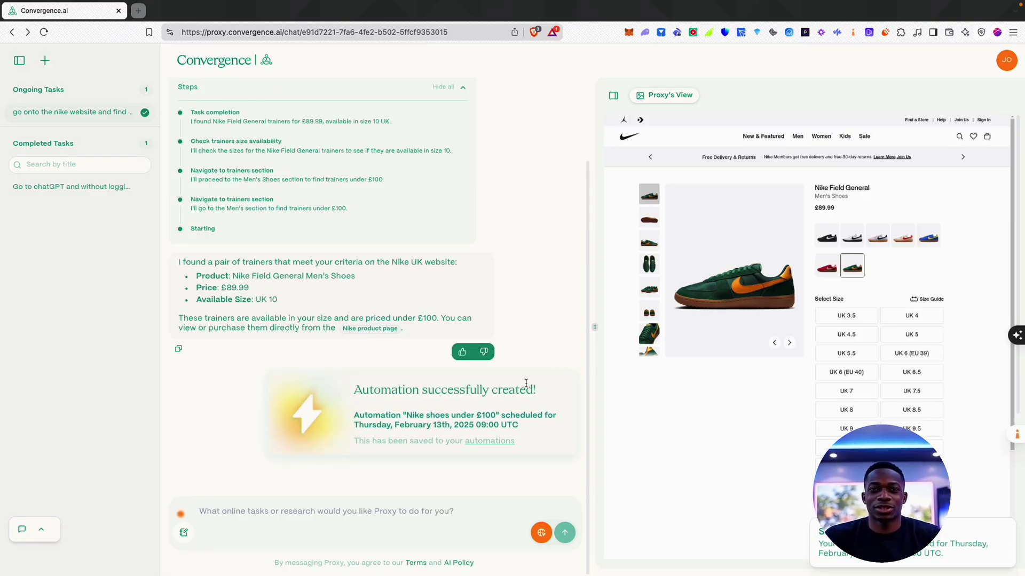